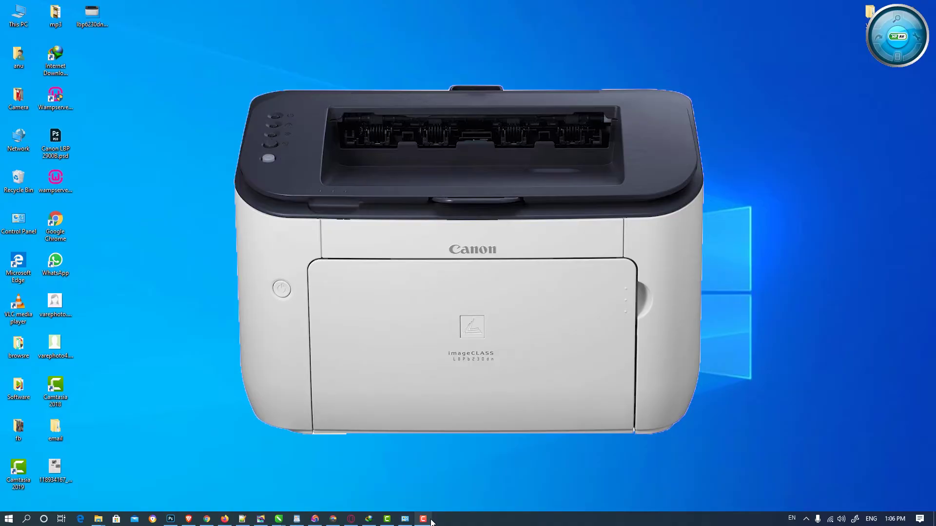
- Bring up the Canon Support page in Chrome and check the Windows 10 (x64) operating system filter
click(334, 521)
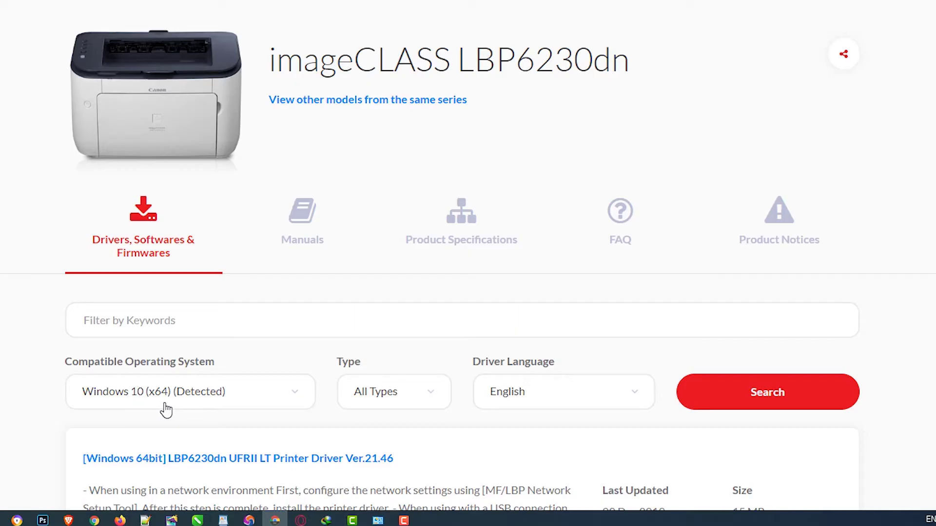
scroll(166, 411, down, 4)
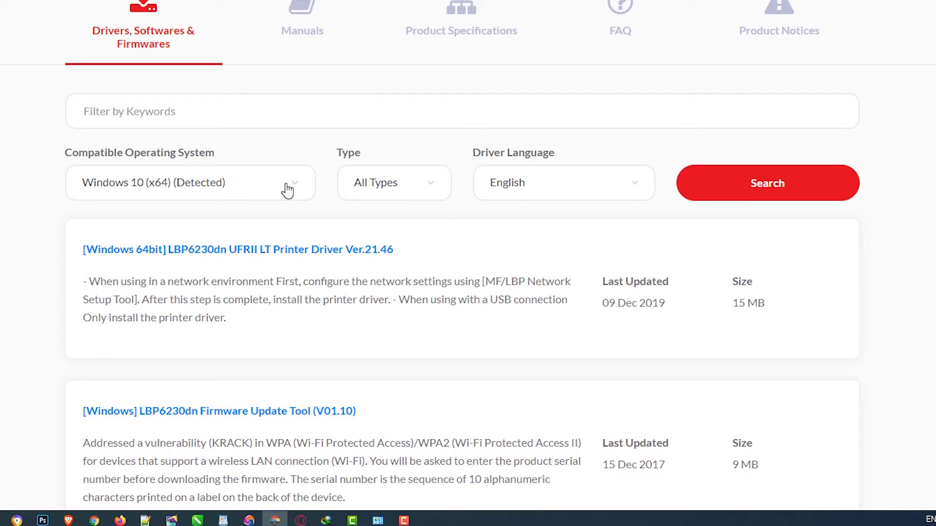
click(288, 189)
click(46, 188)
scroll(436, 221, down, 3)
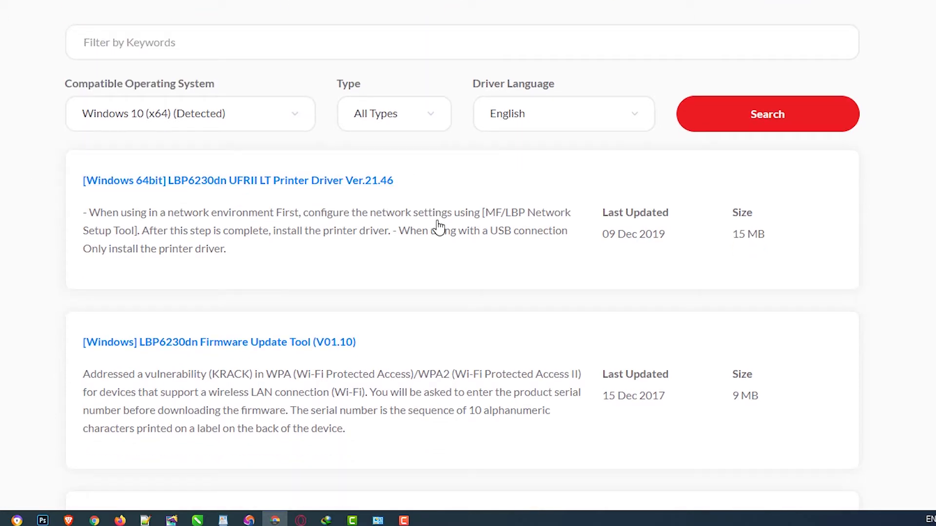
- Set the download type to Drivers and search, leaving the two UFRII LT driver entries
click(410, 57)
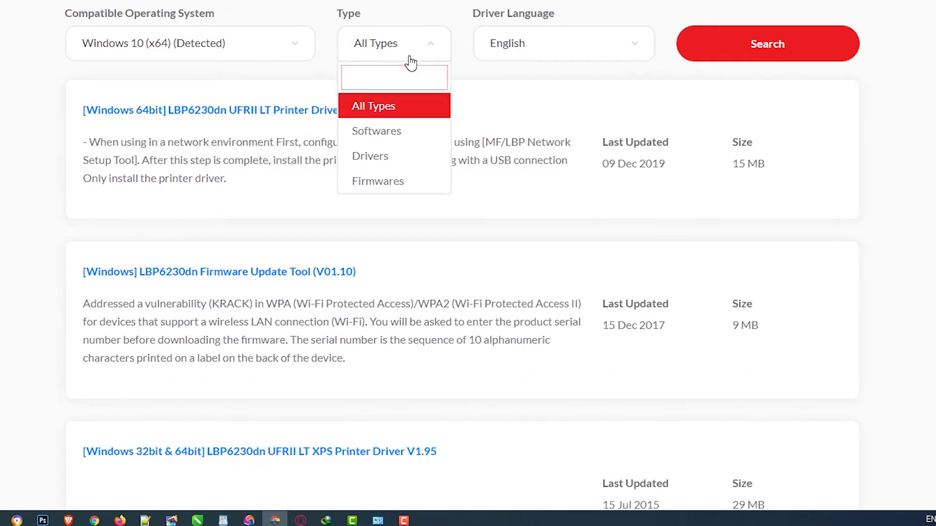
click(399, 155)
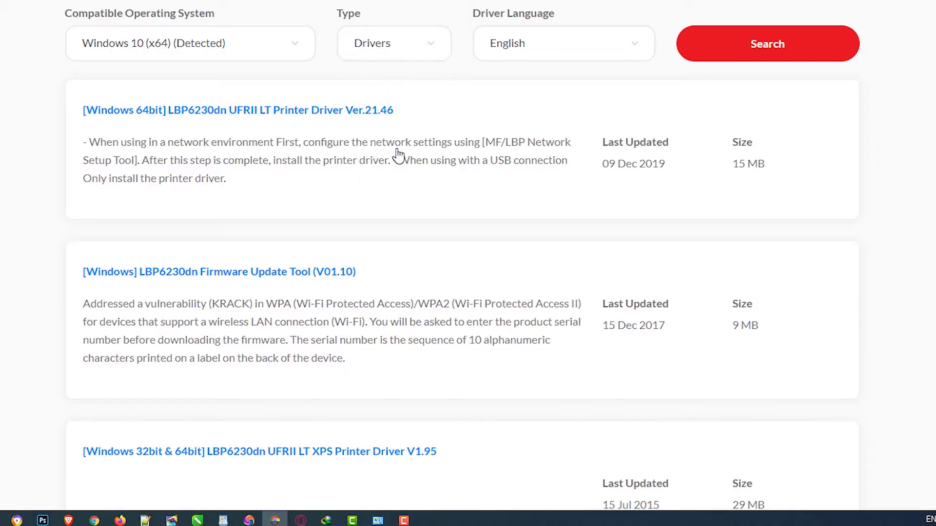
click(705, 59)
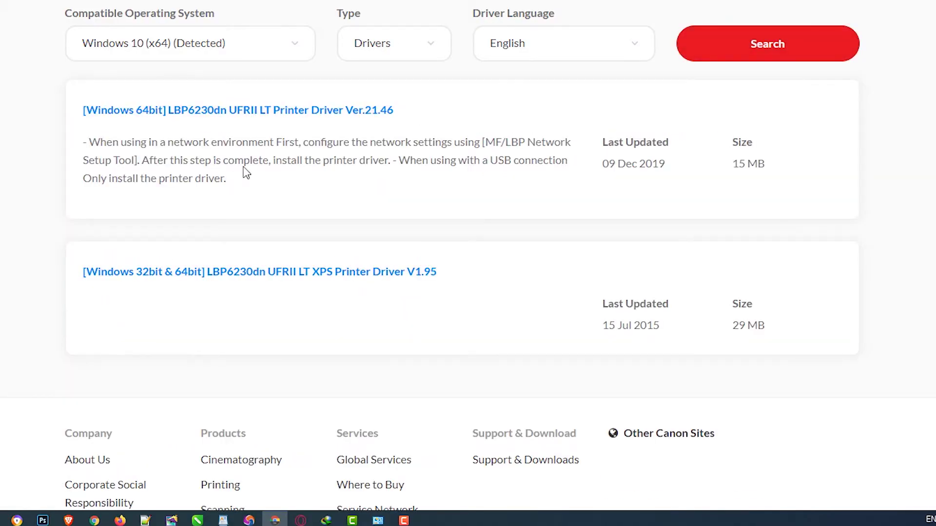
scroll(583, 215, up, 4)
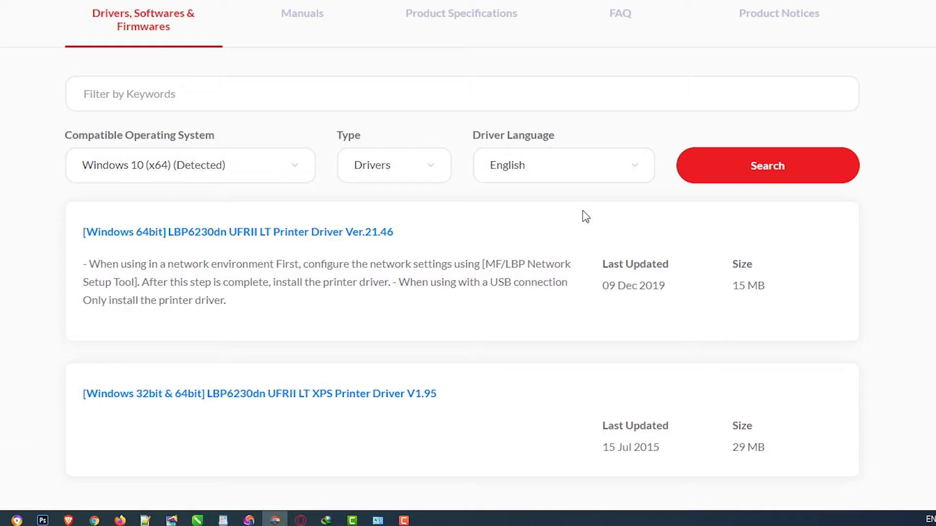
scroll(488, 360, down, 1)
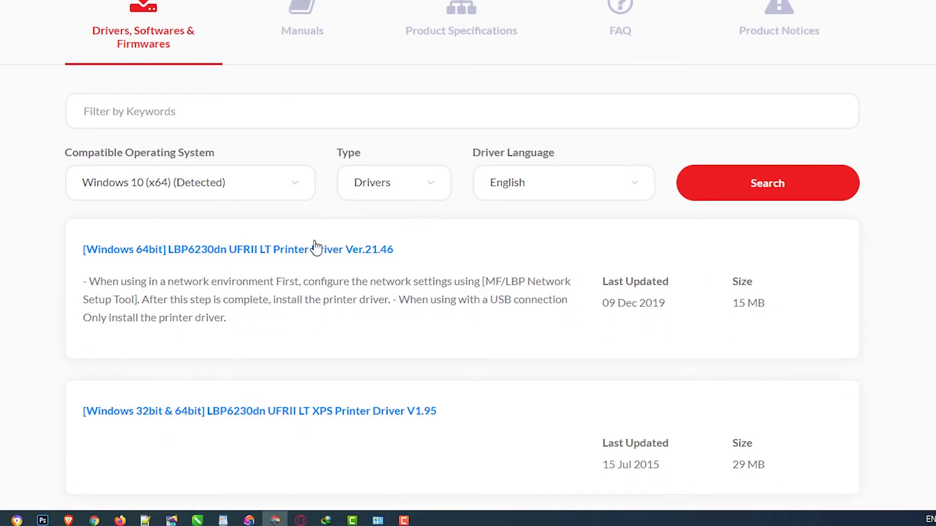
- Open the UFRII LT Printer Driver Ver.21.46 page, start the download and accept the licence
click(289, 258)
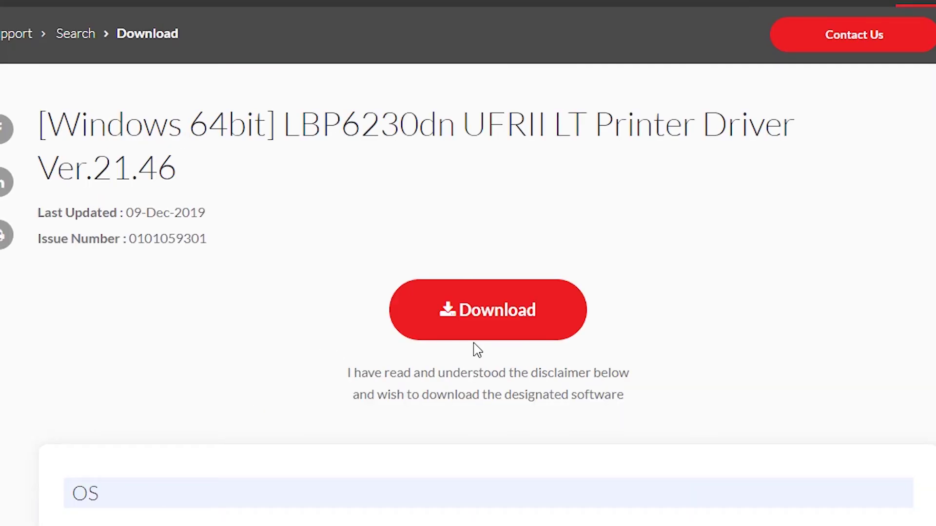
click(479, 335)
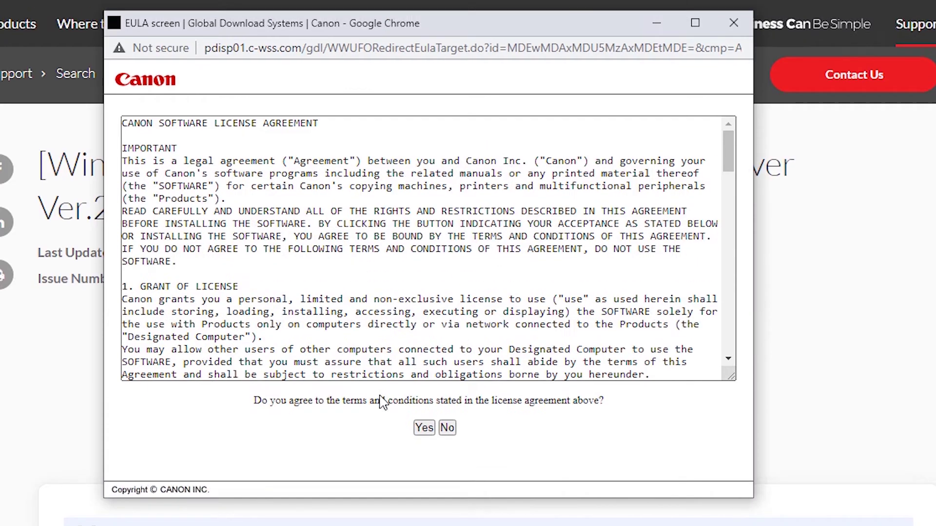
click(424, 428)
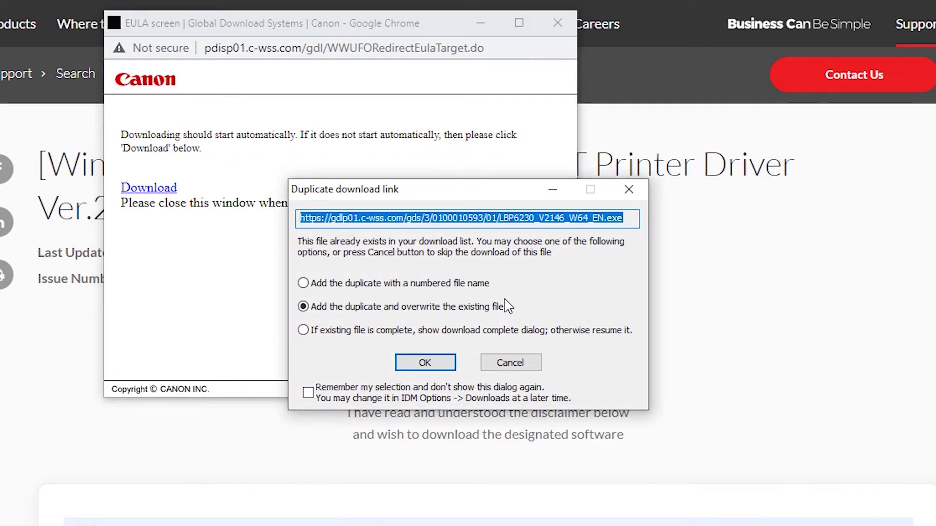
click(438, 364)
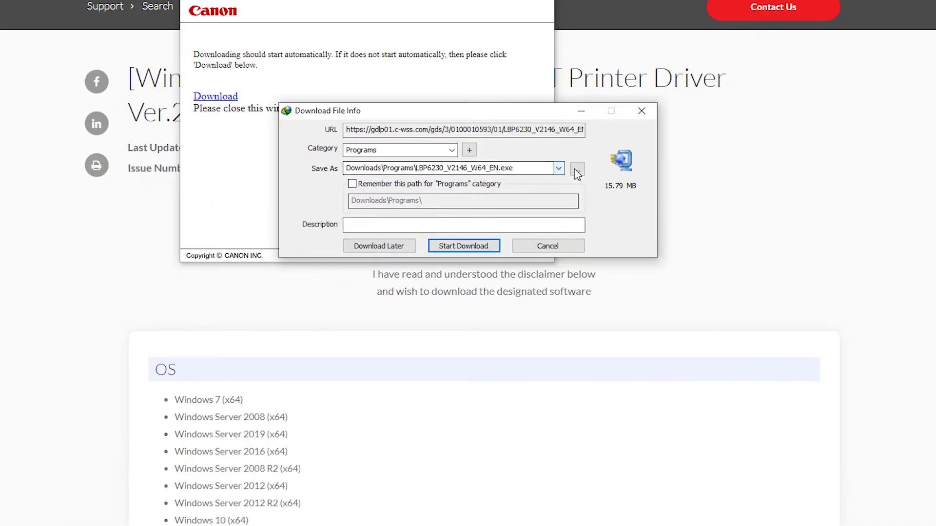
- Save LBP6230_V2146_W64_EN.exe to the Desktop, start downloading, and close the popup
click(577, 172)
click(333, 233)
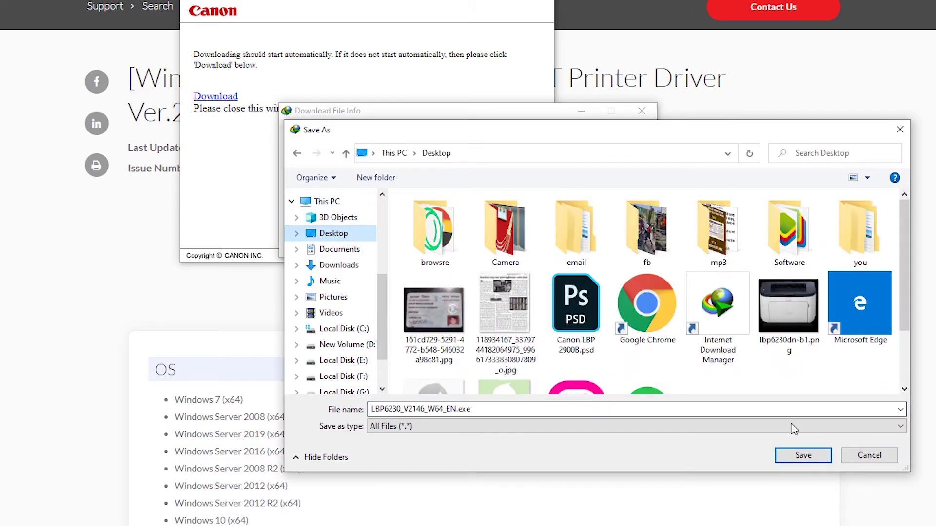
click(803, 456)
click(519, 306)
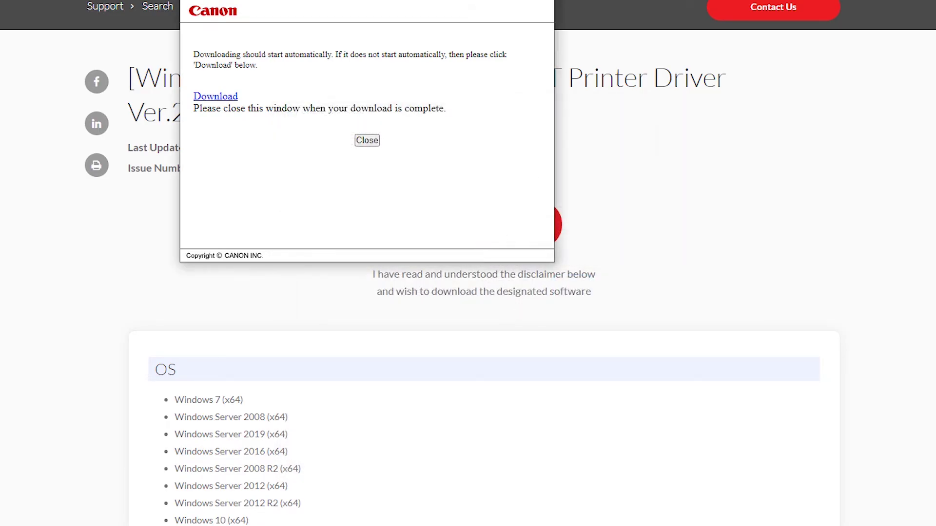
click(373, 140)
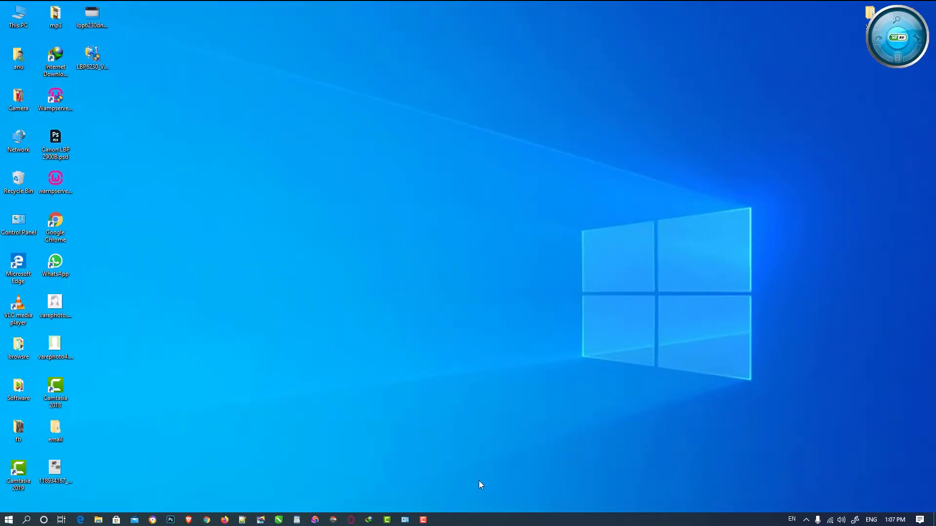
- Run LBP6230_V2146_W64_EN.exe as administrator to extract it, then centre the extracted folder on the desktop
drag(92, 56, 426, 263)
drag(362, 223, 460, 300)
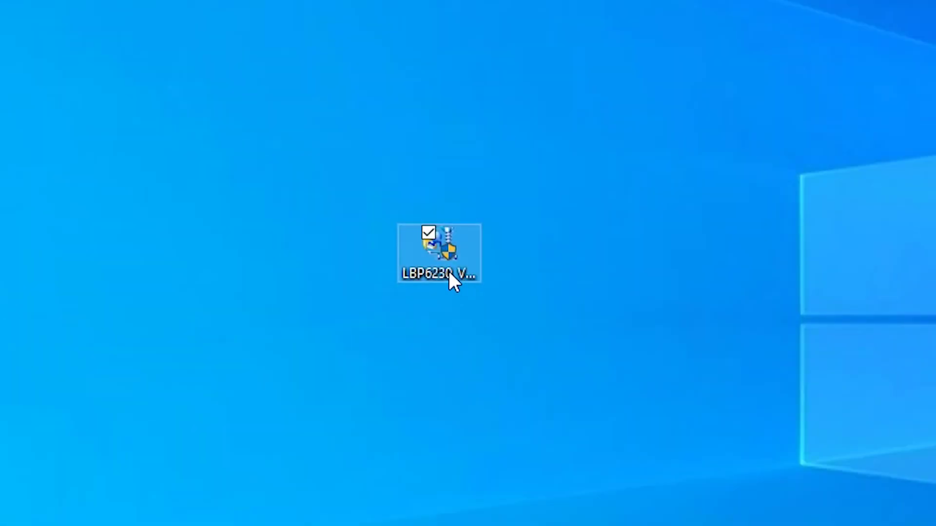
right_click(449, 273)
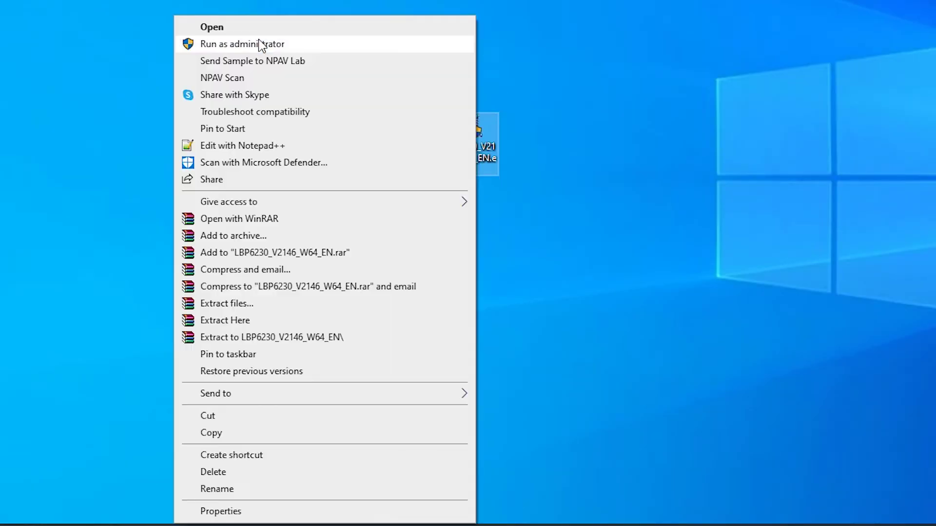
click(259, 44)
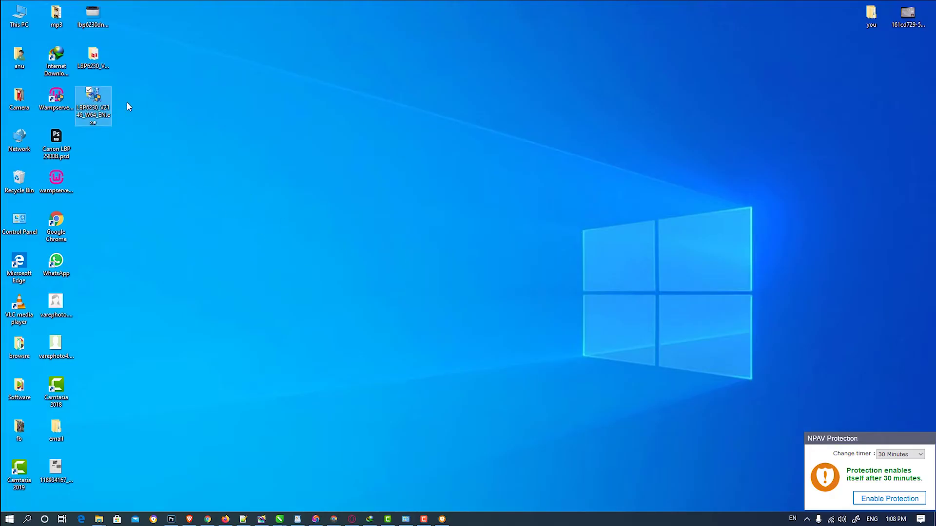
drag(95, 60, 396, 230)
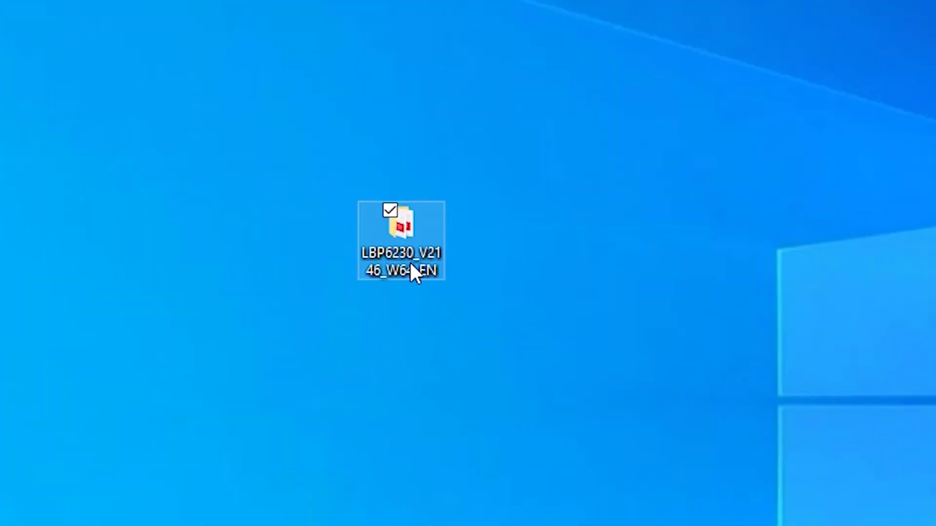
- Browse to LBP6230_V2146_W64_EN\UFRII\uk_eng\x64\Driver, locate CNLB0KA64.INF, then close File Explorer
double_click(410, 261)
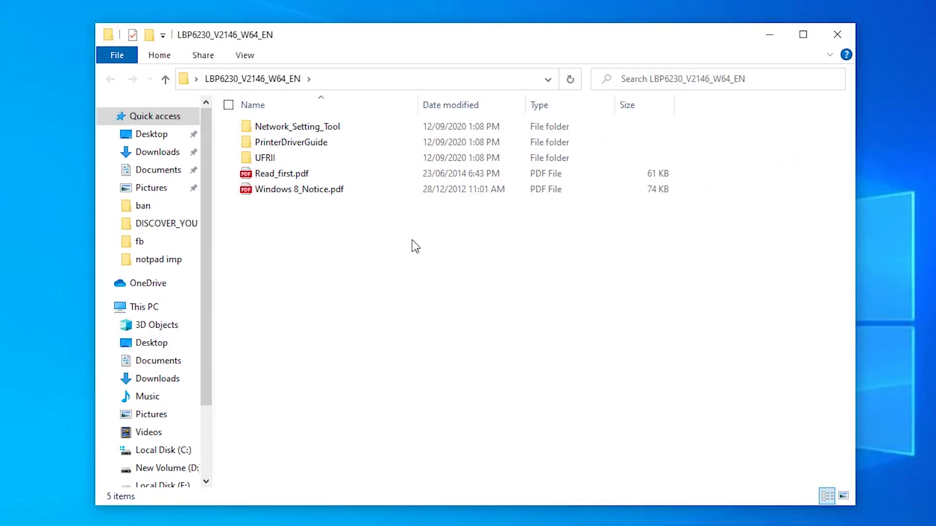
double_click(280, 158)
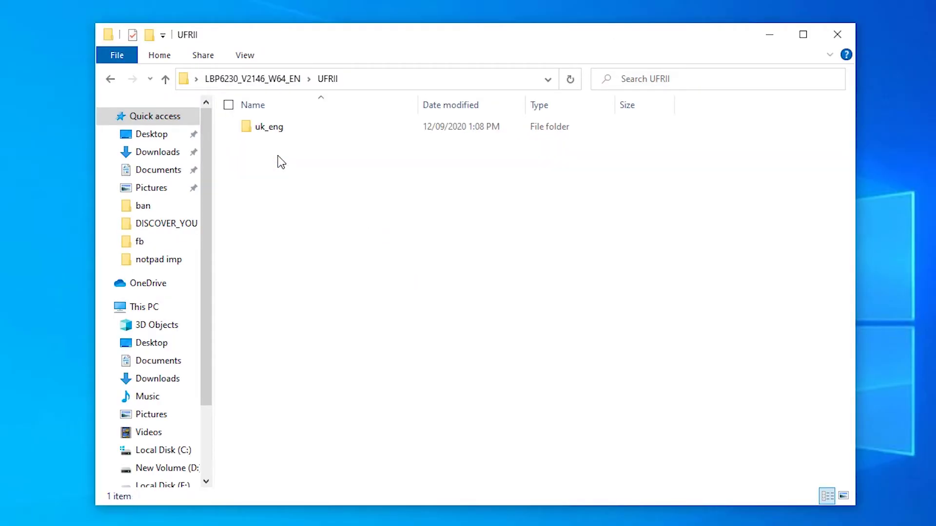
double_click(276, 131)
double_click(276, 131)
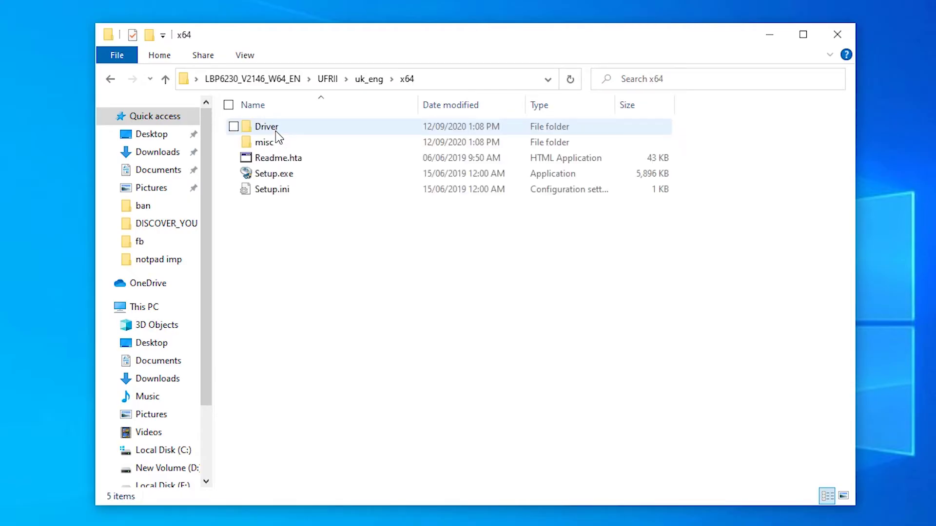
double_click(286, 129)
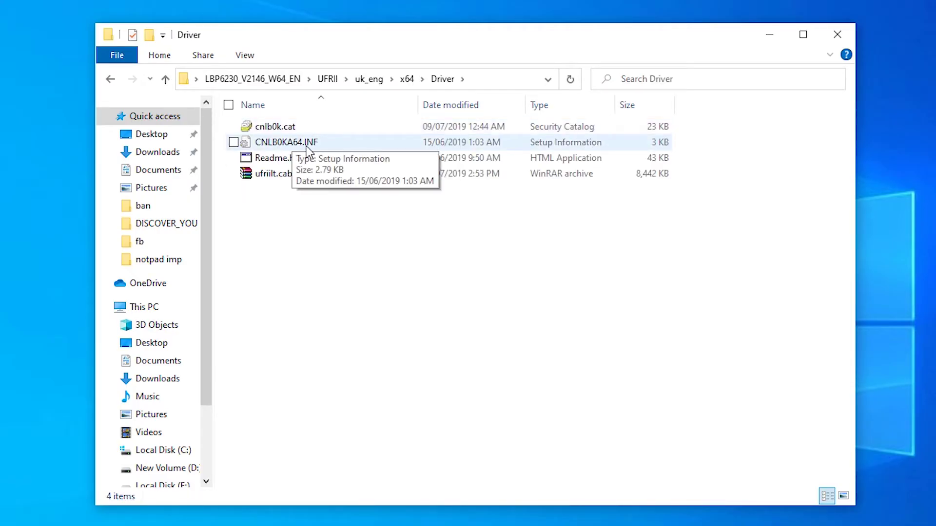
click(307, 146)
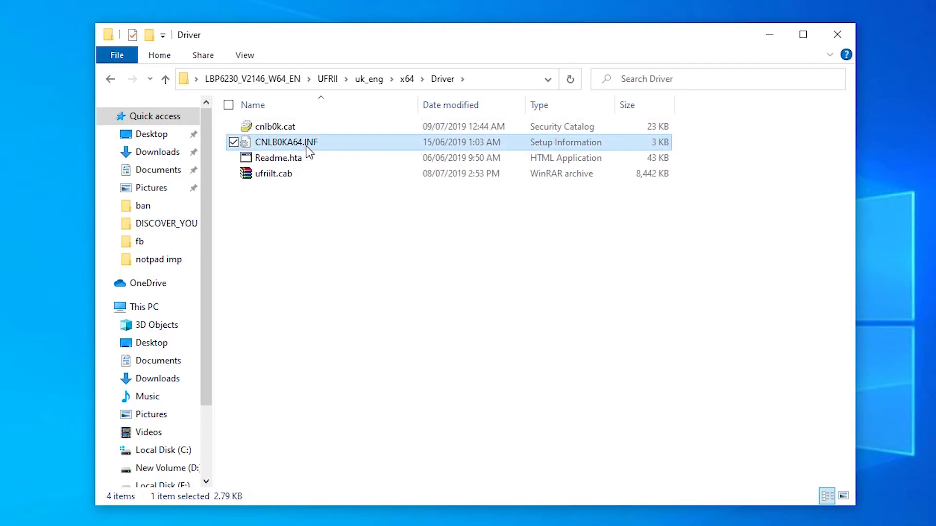
click(837, 35)
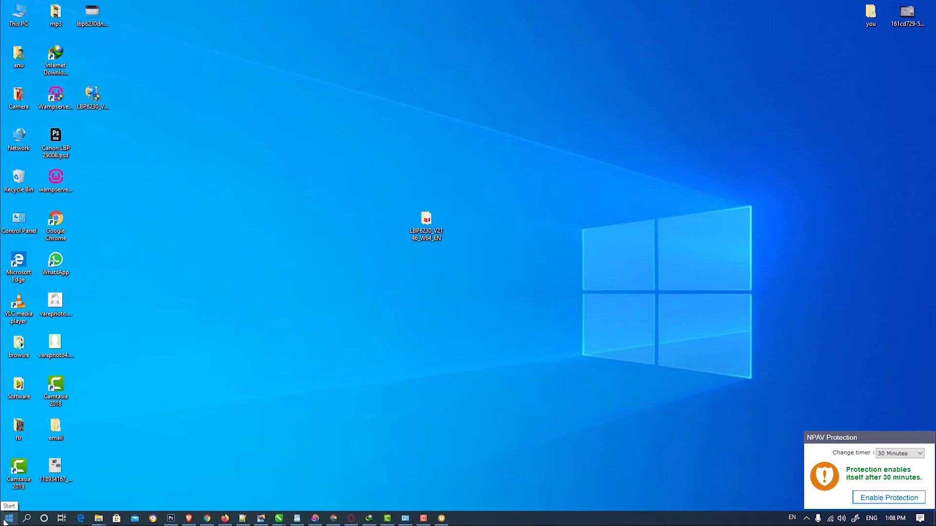
- Search the Start menu for 'co' and open Control Panel from the results
click(4, 520)
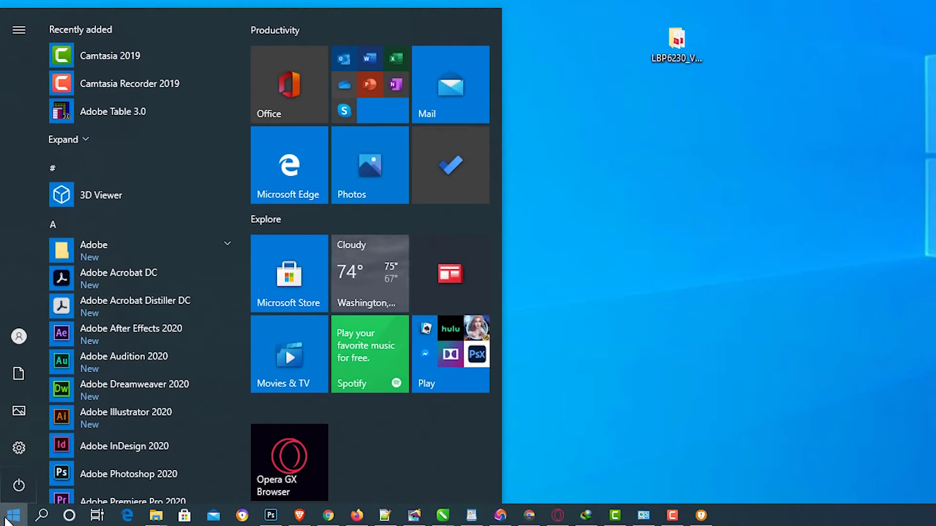
text(co)
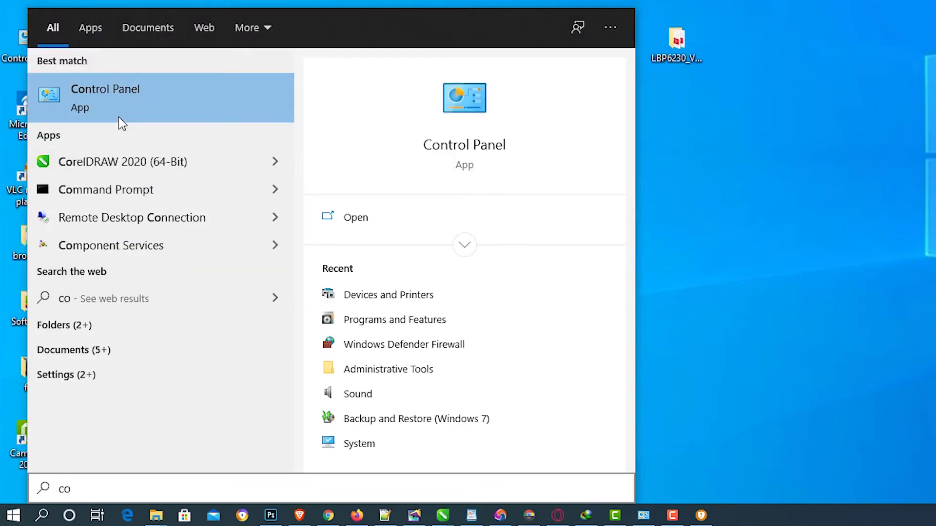
click(119, 116)
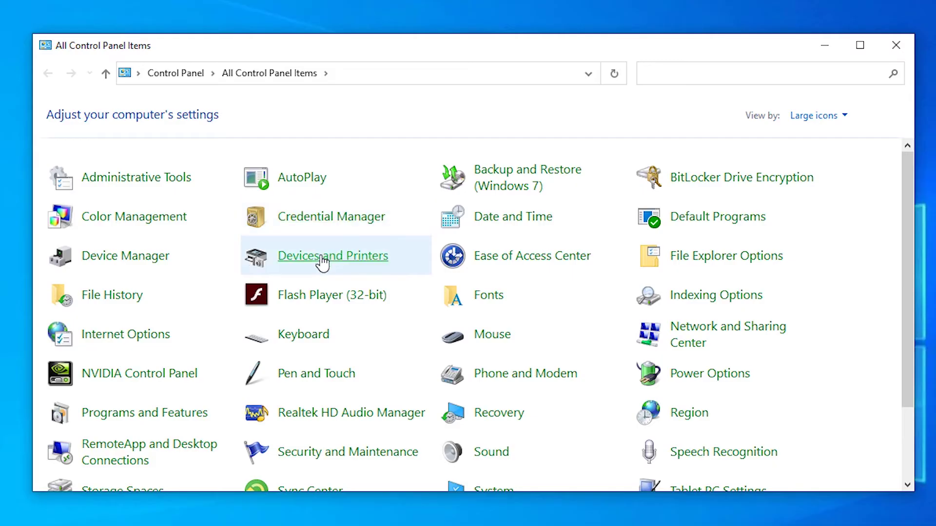
- Open Devices and Printers and add a printer manually since it isn't listed
click(345, 265)
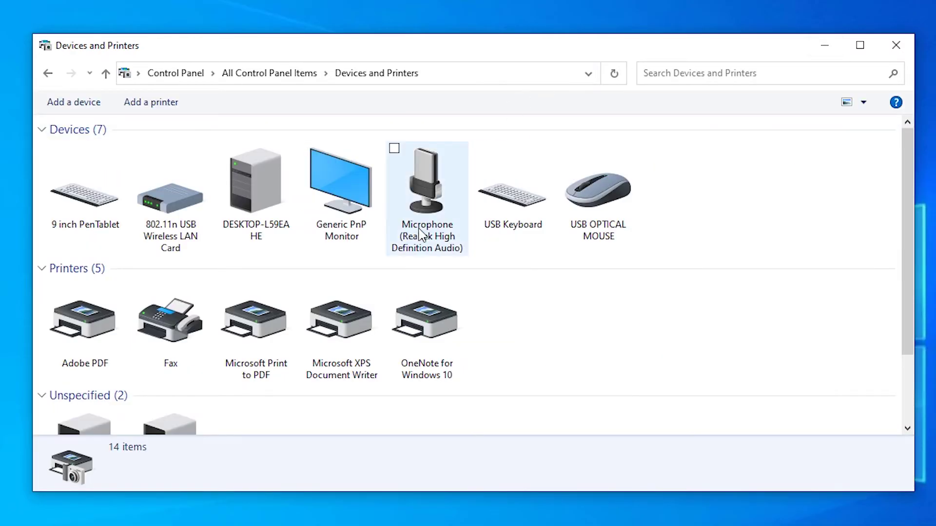
click(157, 103)
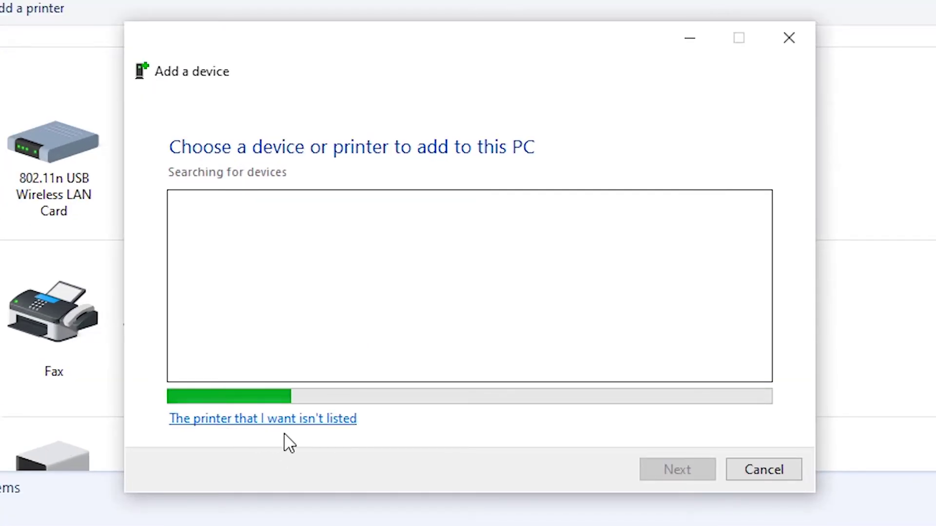
click(309, 420)
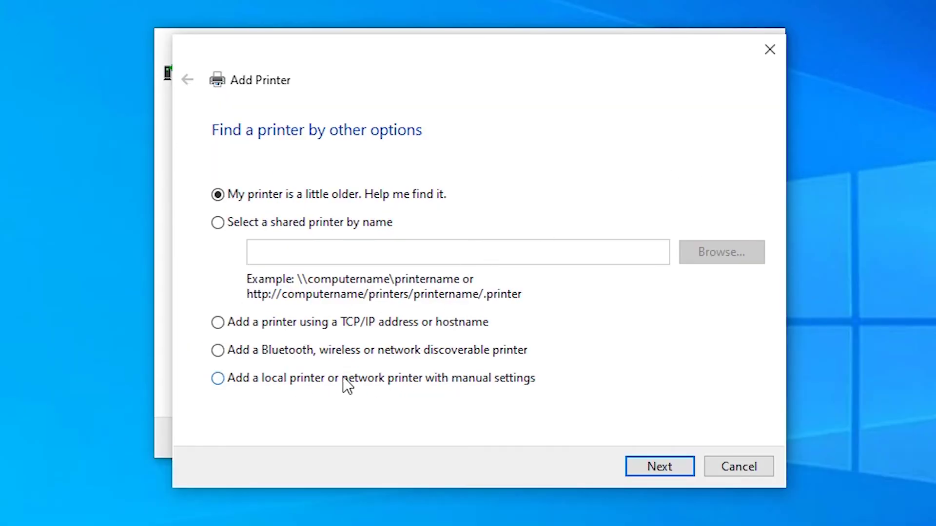
- Choose a local printer with manual settings on the USB001 virtual USB port
click(217, 379)
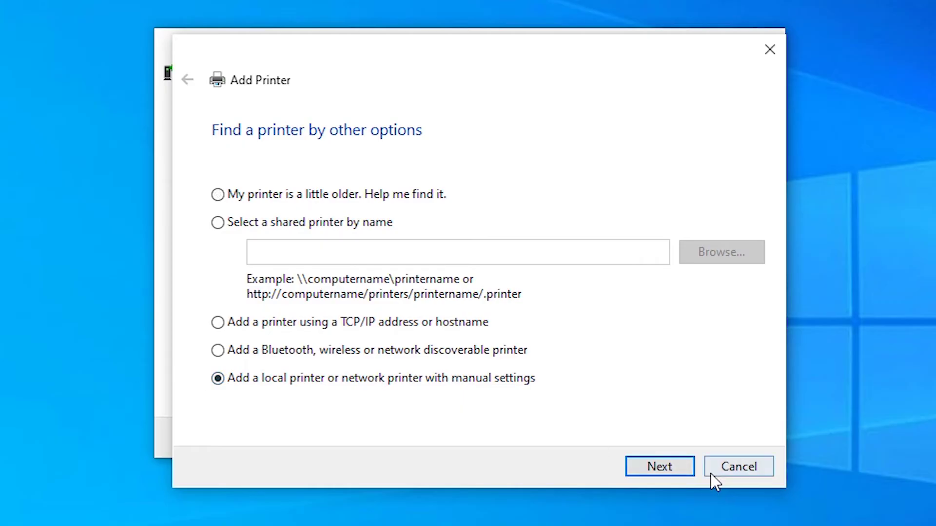
click(689, 469)
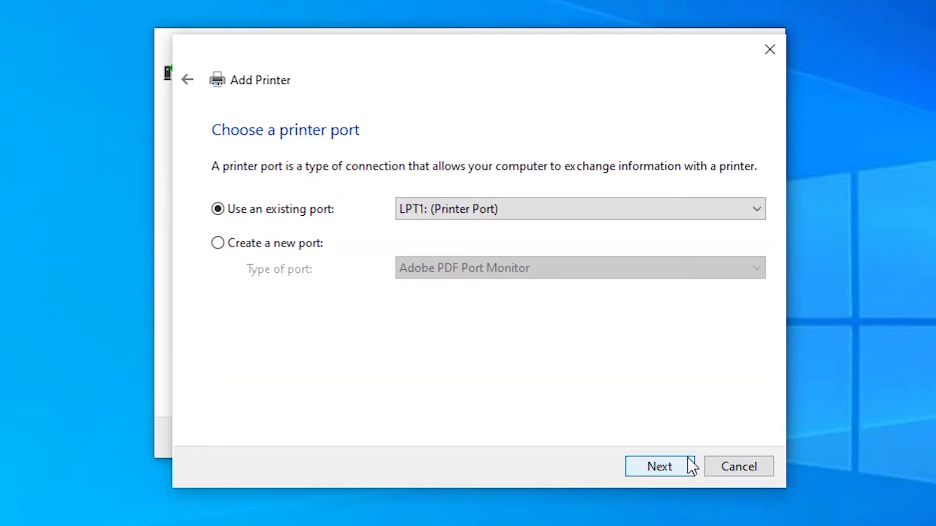
click(458, 209)
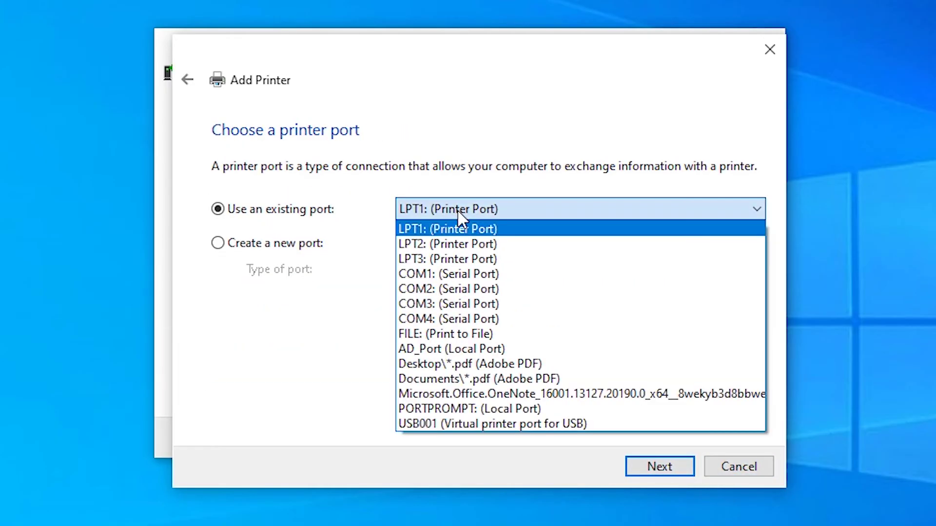
click(476, 424)
- Continue to the driver step, choose Have Disk, and browse to the Desktop
click(677, 468)
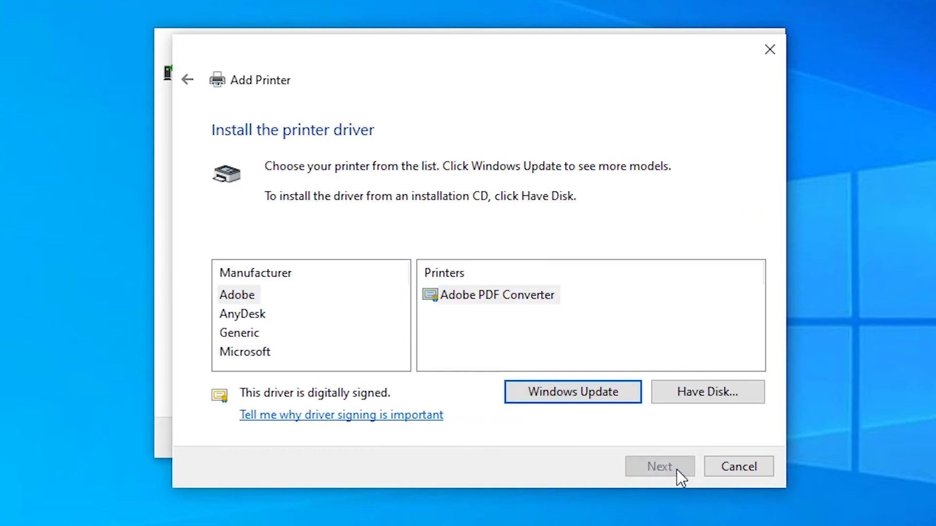
click(730, 397)
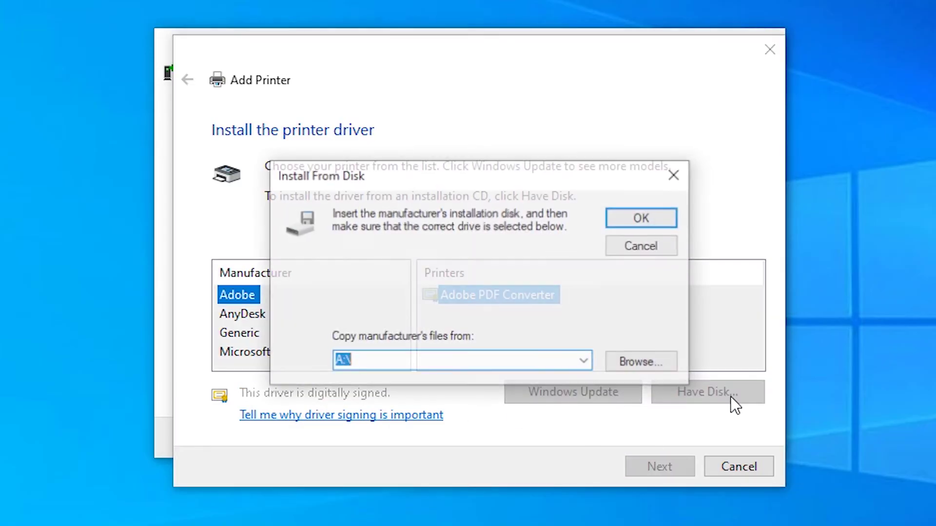
click(644, 368)
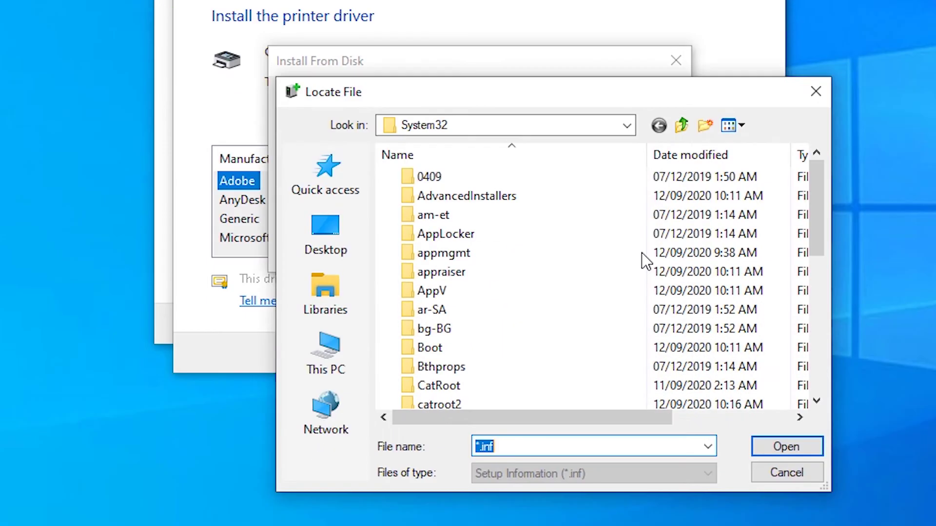
click(325, 224)
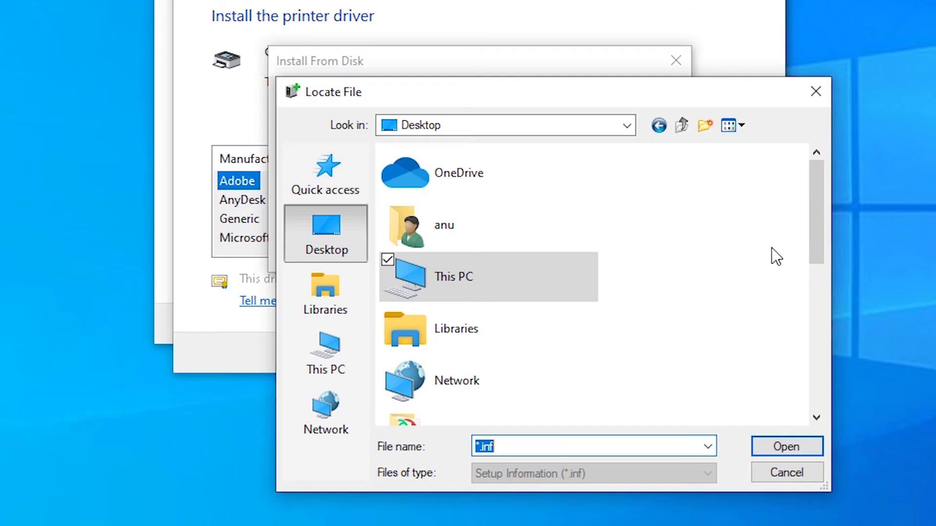
scroll(816, 322, down, 10)
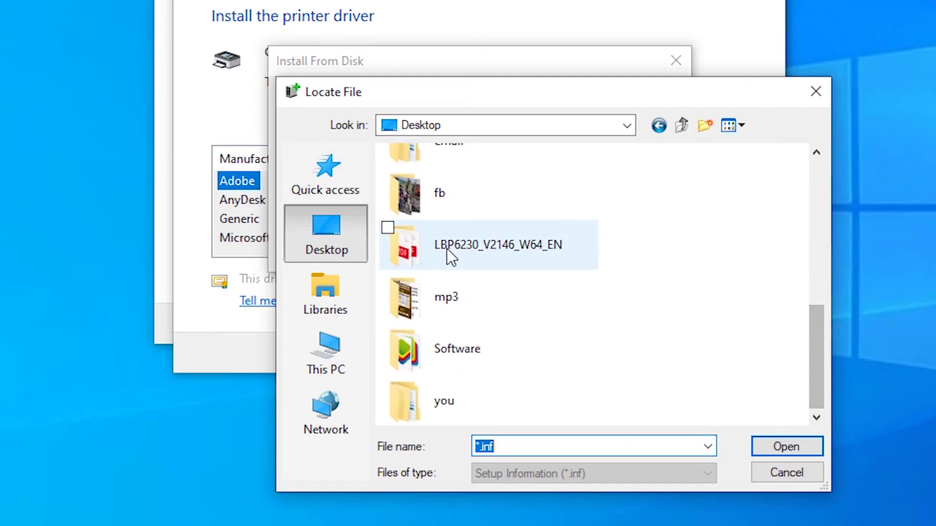
- Select CNLB0KA64.INF from LBP6230_V2146_W64_EN\UFRII\uk_eng\x64\Driver as the driver file
double_click(450, 255)
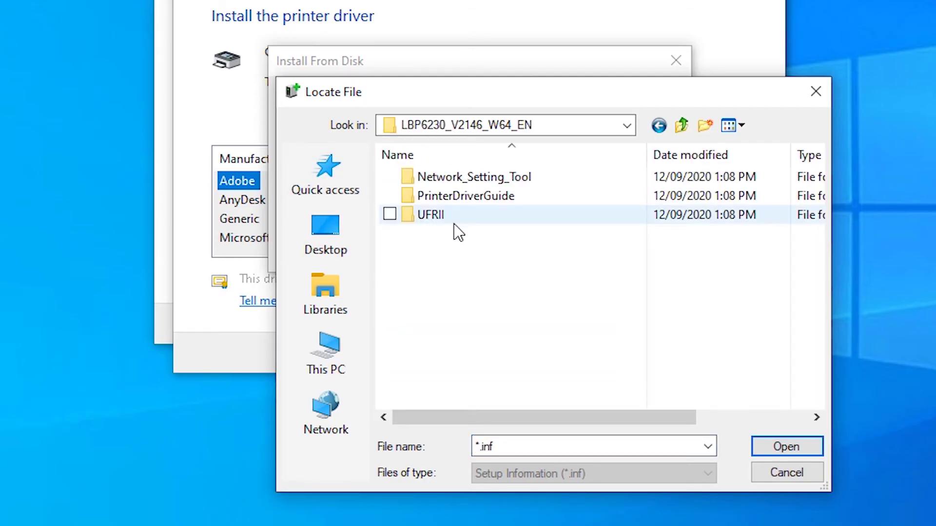
click(440, 219)
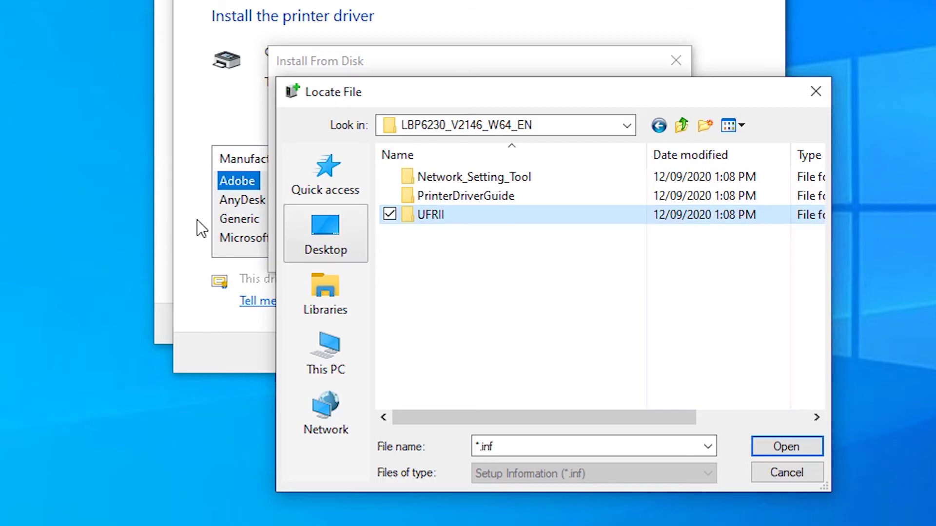
double_click(455, 217)
double_click(469, 186)
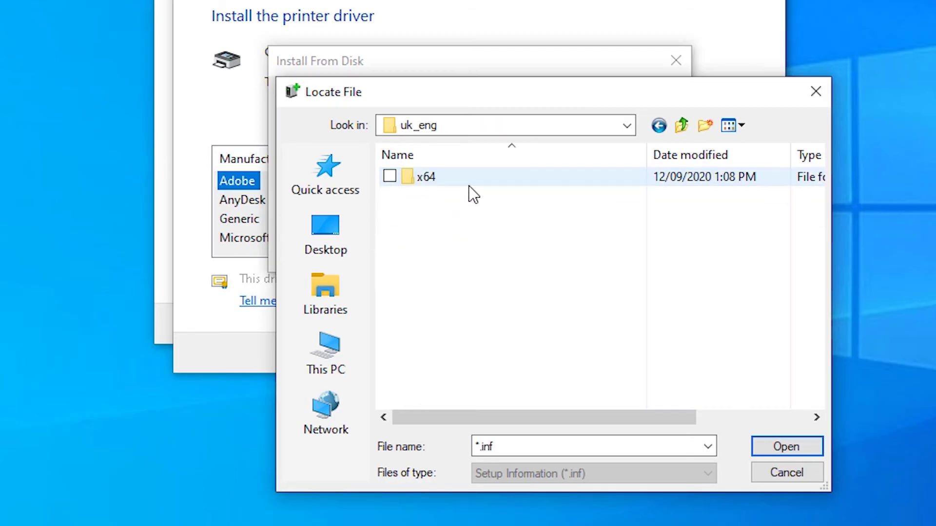
click(447, 177)
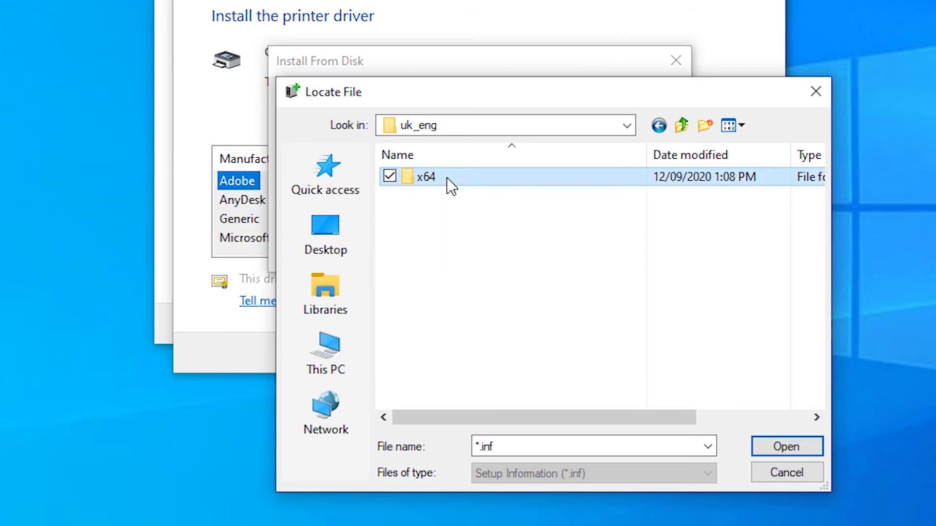
double_click(447, 178)
click(470, 181)
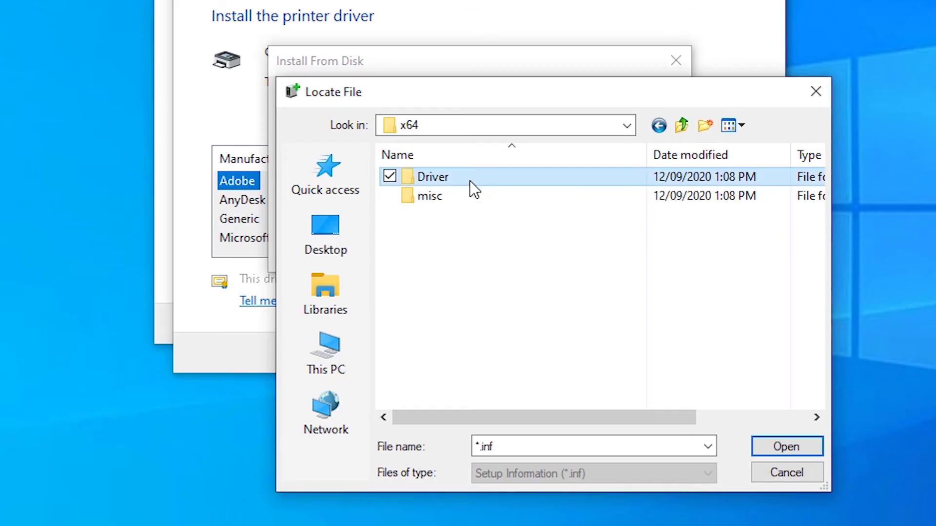
double_click(470, 180)
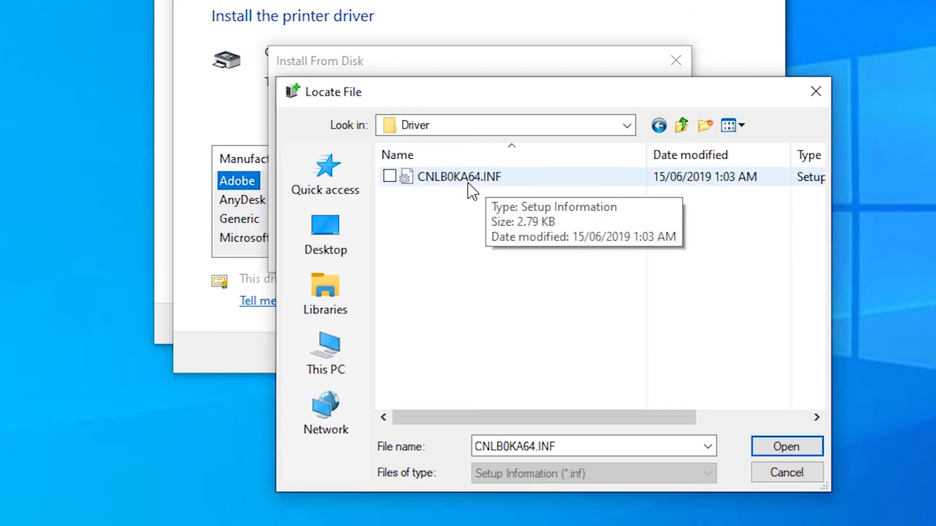
click(475, 181)
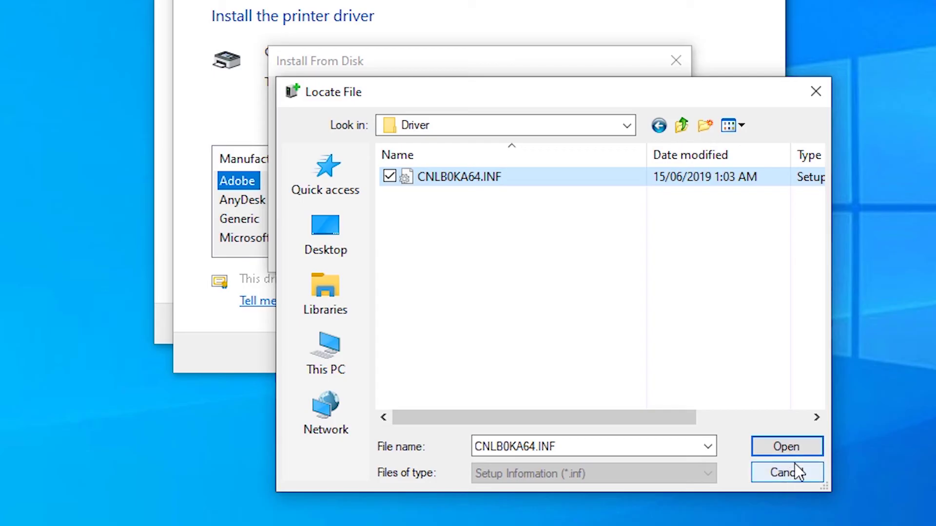
click(790, 448)
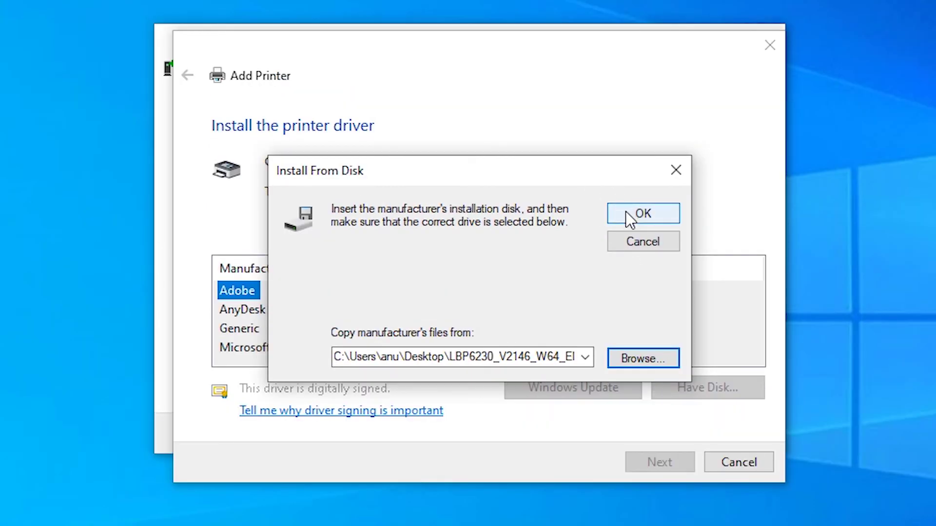
- Install the Canon LBP6230/6240 driver under its default printer name and finish the wizard
click(627, 214)
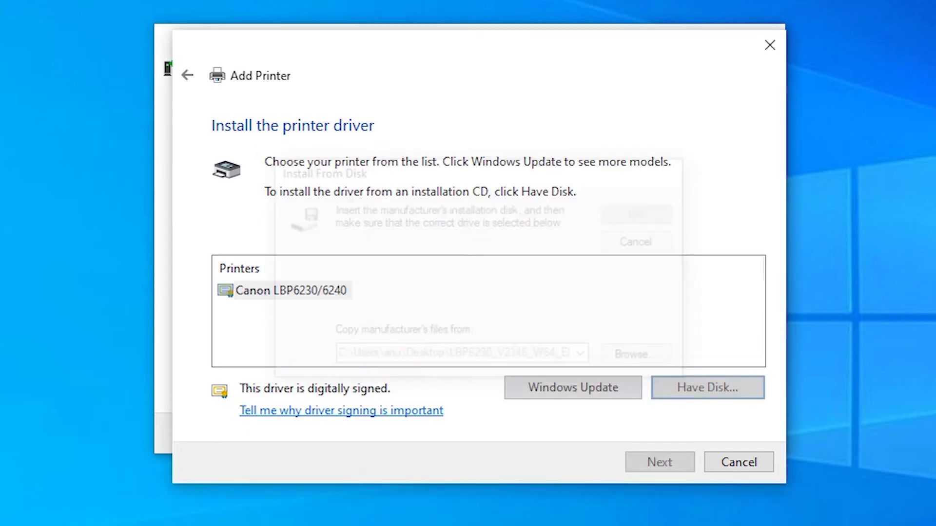
click(299, 291)
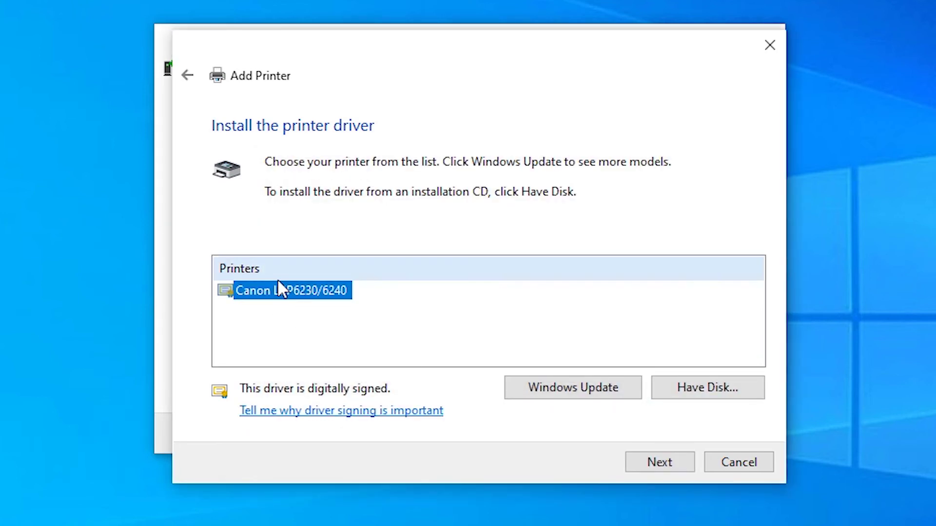
click(665, 463)
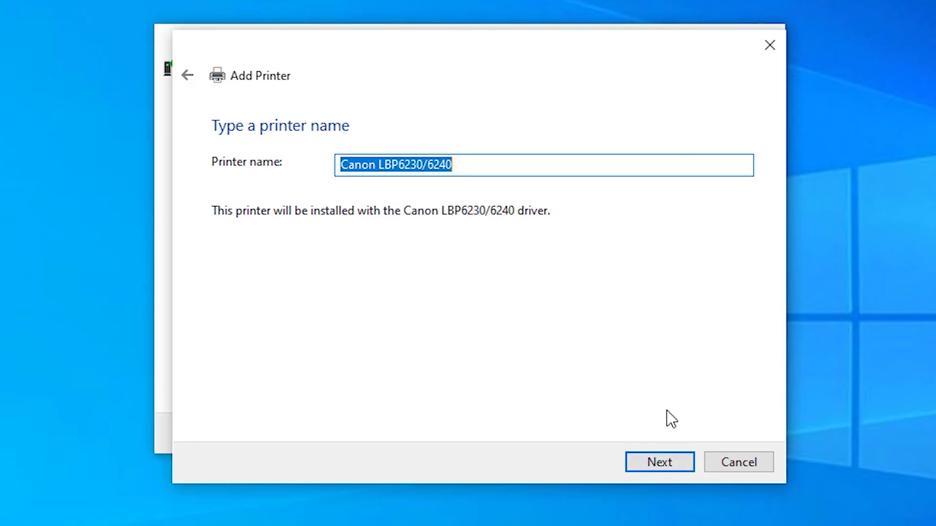
click(654, 466)
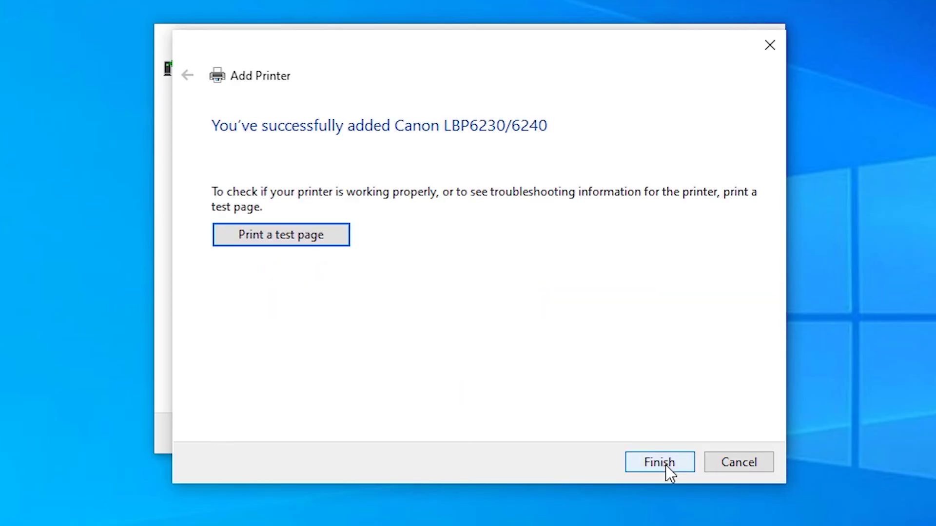
click(665, 465)
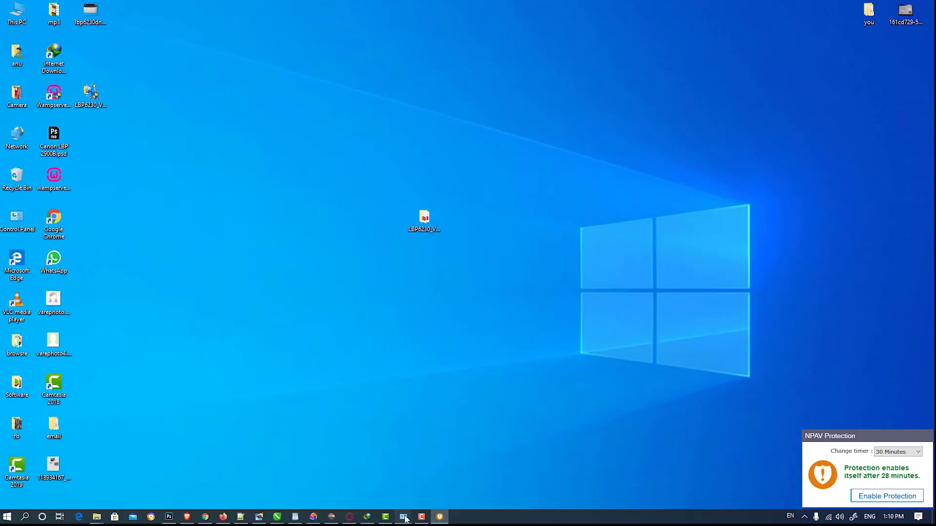
- Return to Devices and Printers and check Canon LBP6230/6240 shows 0 documents queued
mouse_move(403, 517)
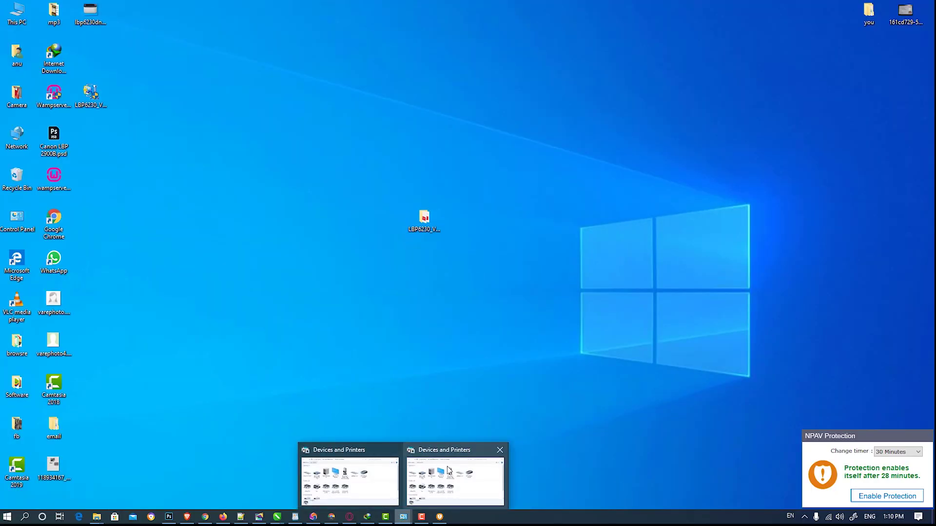
click(449, 471)
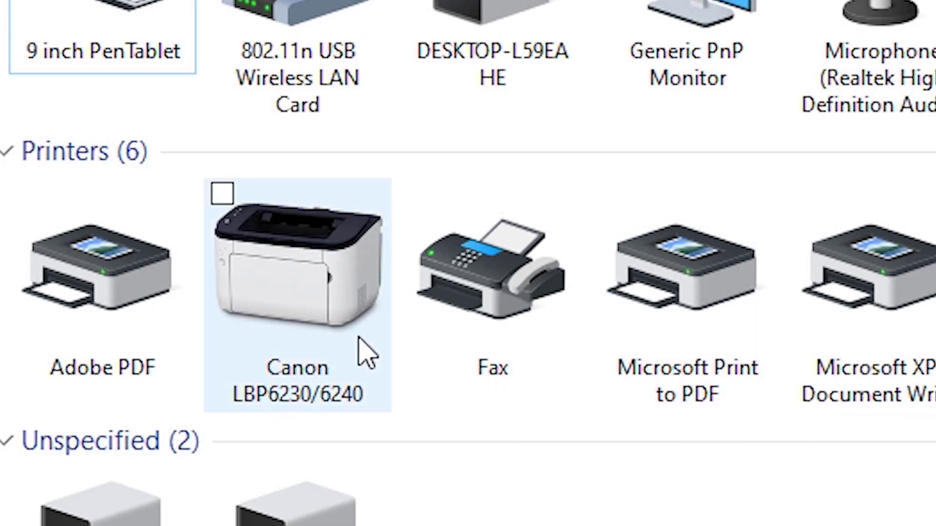
mouse_move(366, 353)
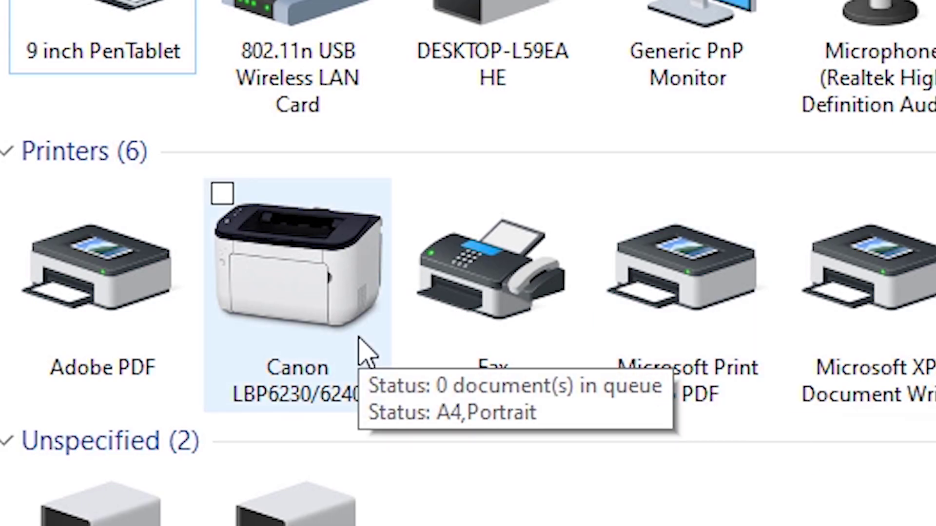